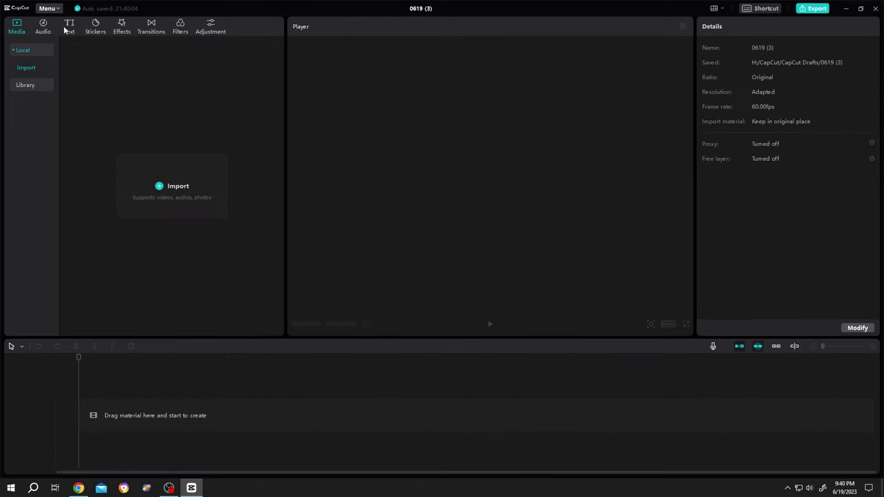
# Add a Default text clip to a new project's timeline and copy the credits list from ChatGPT.
pyautogui.click(68, 28)
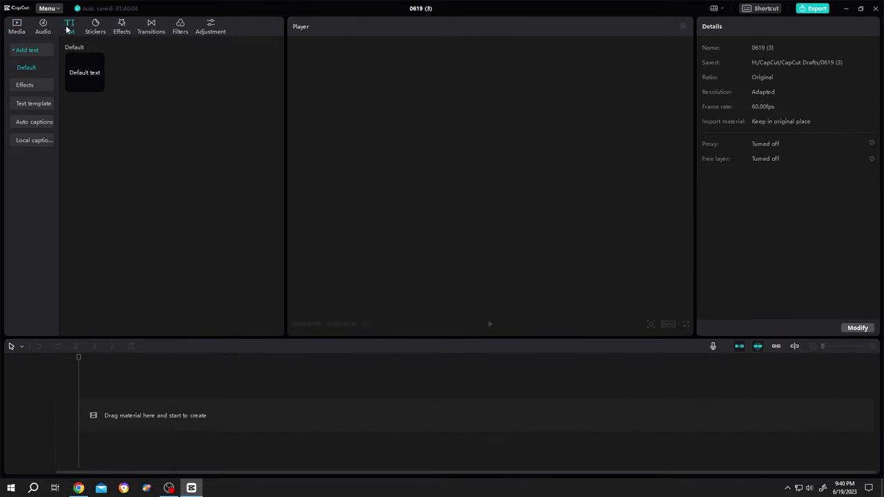
pyautogui.moveTo(80, 63); pyautogui.dragTo(80, 394)
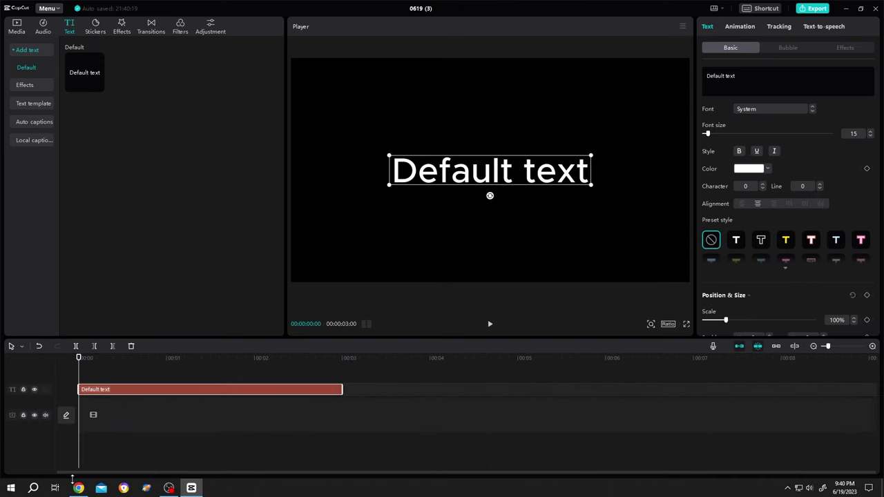
pyautogui.click(78, 488)
pyautogui.click(314, 375)
pyautogui.scroll(10, 415, 296)
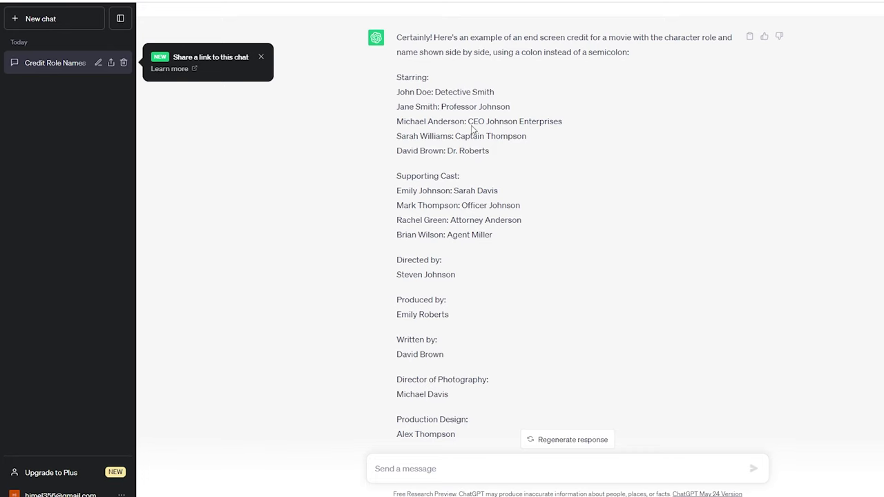
pyautogui.moveTo(397, 77); pyautogui.dragTo(470, 335)
pyautogui.scroll(-3, 505, 357)
# Replace the placeholder with the pasted Starring and Supporting Cast credits at font size 5.
pyautogui.hotkey('alt', 'Tab')
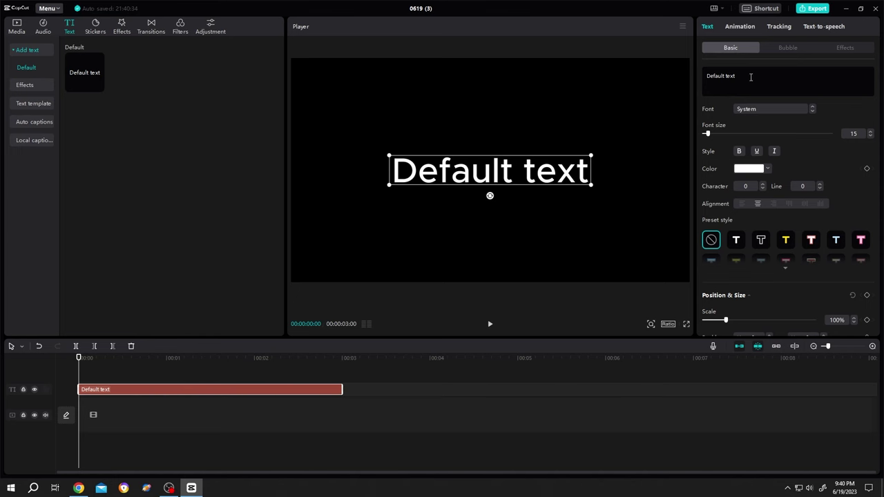
pyautogui.moveTo(751, 78); pyautogui.dragTo(692, 74)
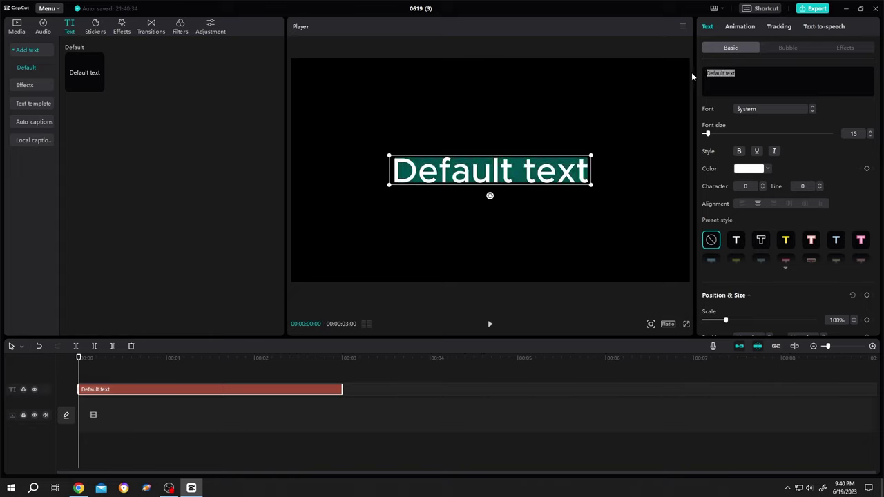
pyautogui.hotkey('ctrl', 'v')
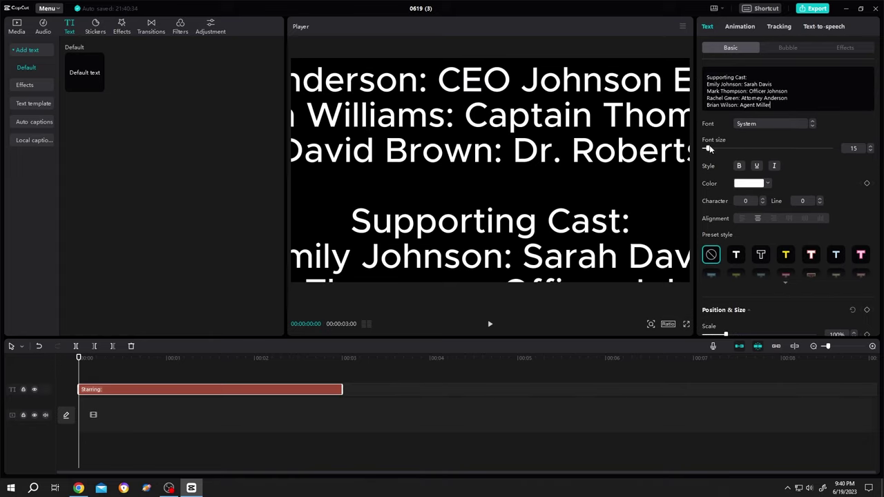
pyautogui.moveTo(708, 149); pyautogui.dragTo(705, 148)
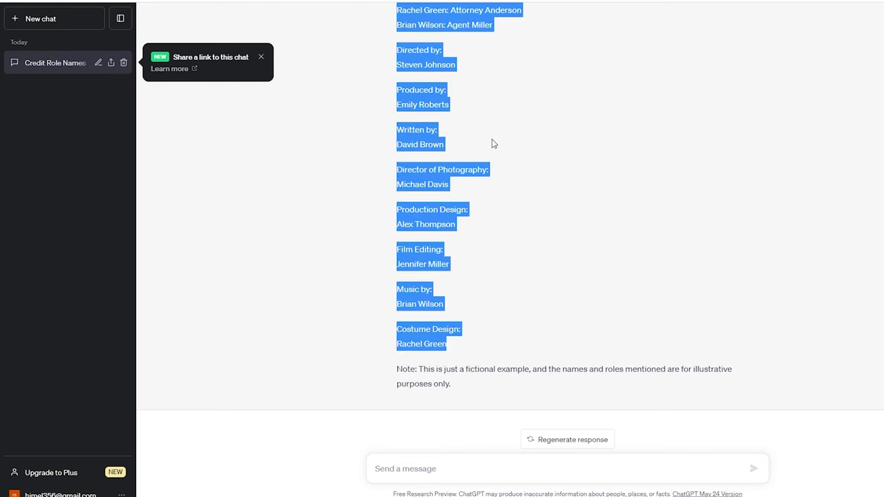
# Select the crew credits in the chat, starting at 'Directed by'.
pyautogui.scroll(2, 527, 122)
pyautogui.click(413, 72)
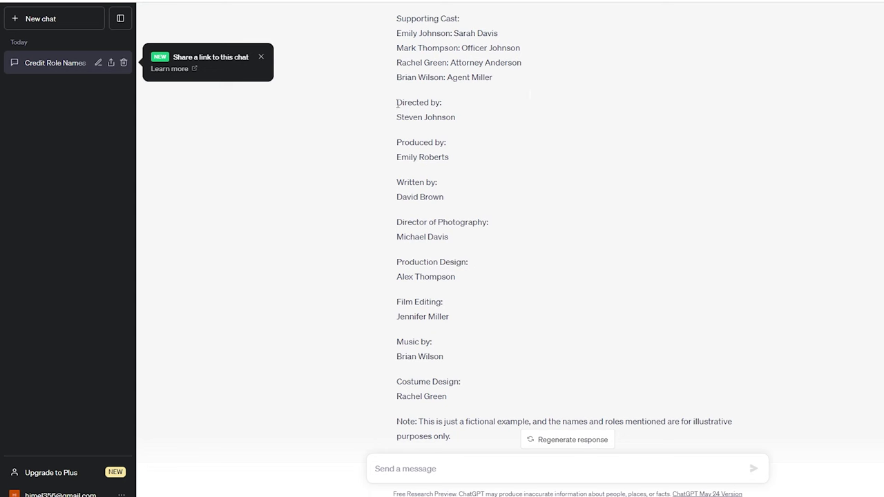
pyautogui.moveTo(397, 104); pyautogui.dragTo(462, 399)
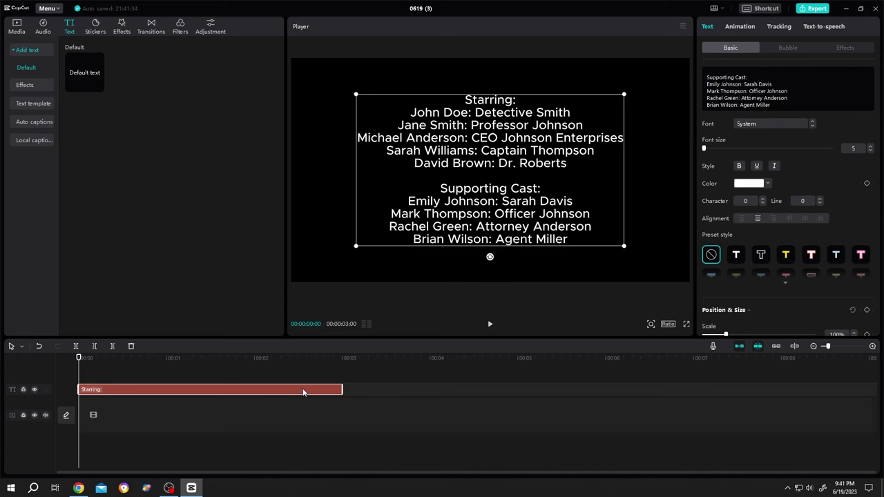
# Stretch the credits clip to about 8 seconds, keyframe its position at 00:00, and move the playhead to 00:07:50.
pyautogui.moveTo(342, 389); pyautogui.dragTo(784, 389)
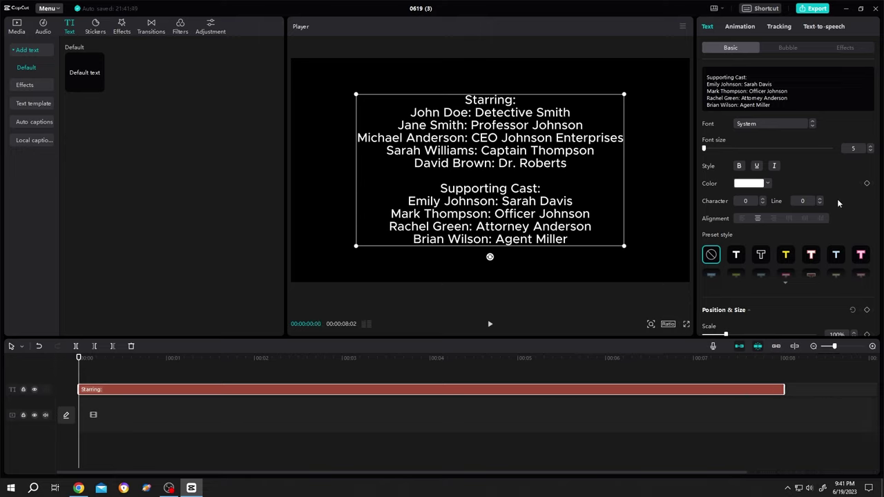
pyautogui.scroll(-4, 830, 181)
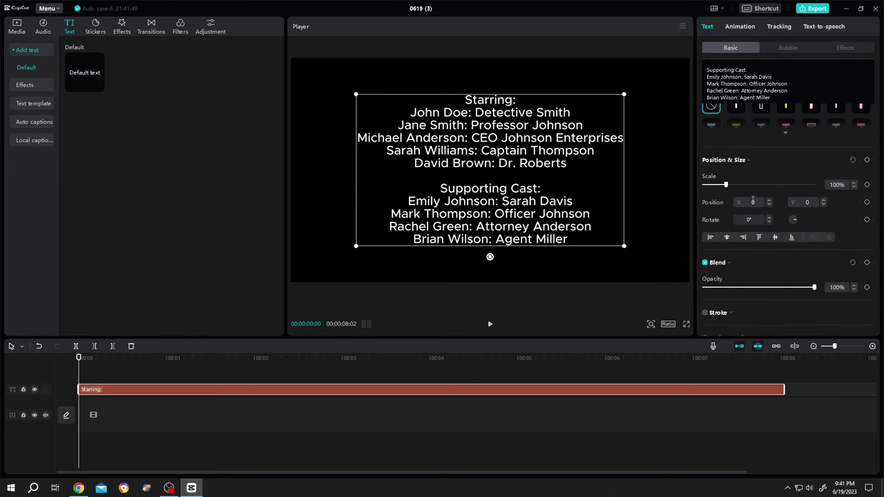
pyautogui.click(867, 203)
pyautogui.moveTo(80, 377); pyautogui.dragTo(768, 391)
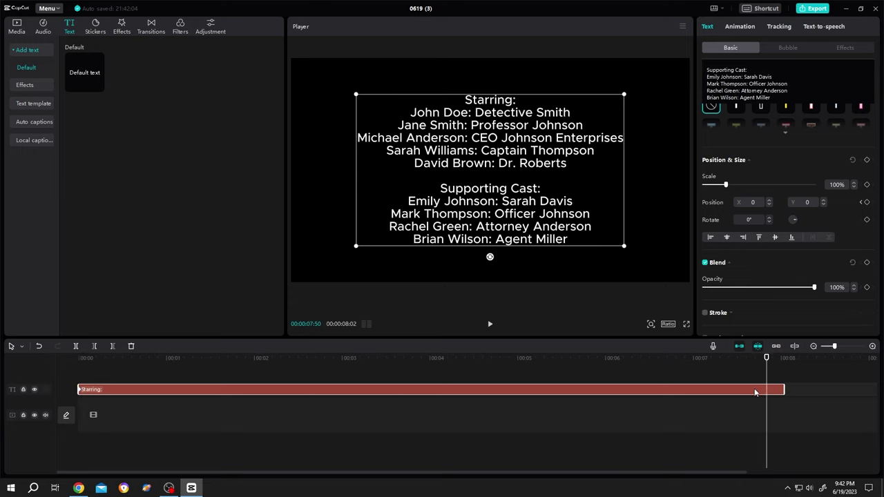
# Add the end position keyframe, then start the credits below the frame at X 0, Y -1812.
pyautogui.click(866, 203)
pyautogui.click(863, 203)
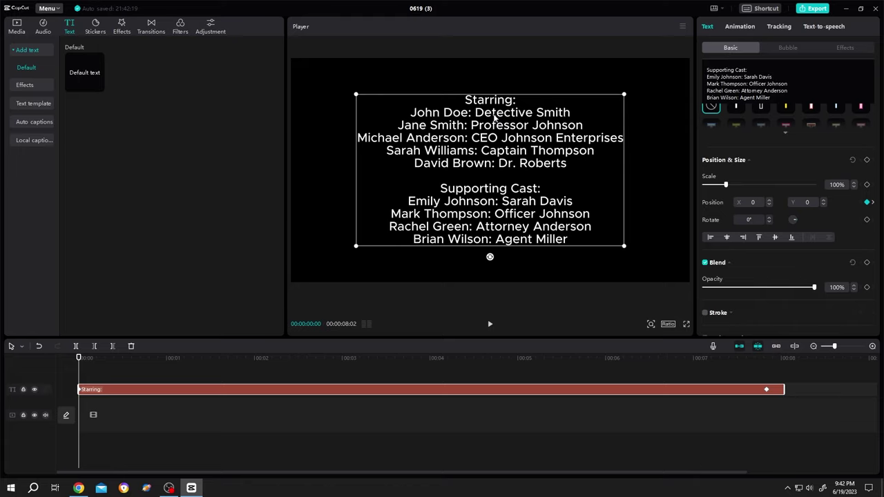
pyautogui.moveTo(495, 118); pyautogui.dragTo(489, 306)
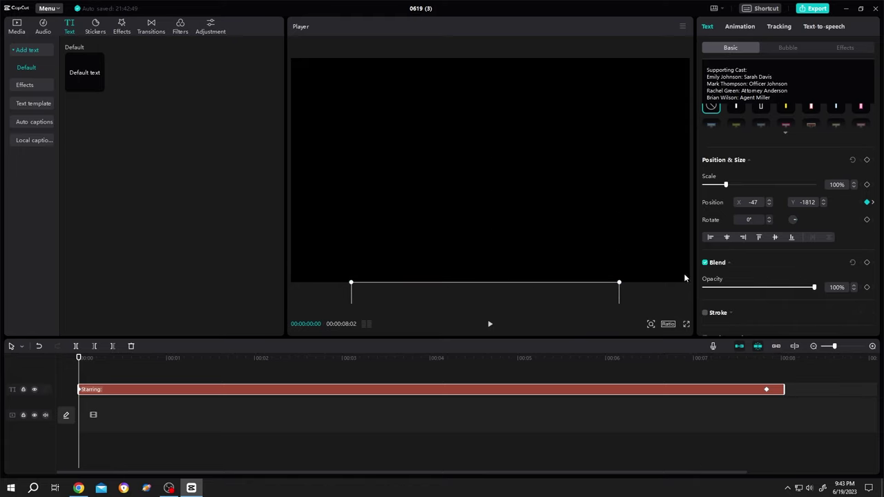
pyautogui.click(759, 201)
pyautogui.write('0')
pyautogui.press('Return')
# Move the credits fully above the frame at the end keyframe (Y 1812) and preview the roll.
pyautogui.click(767, 389)
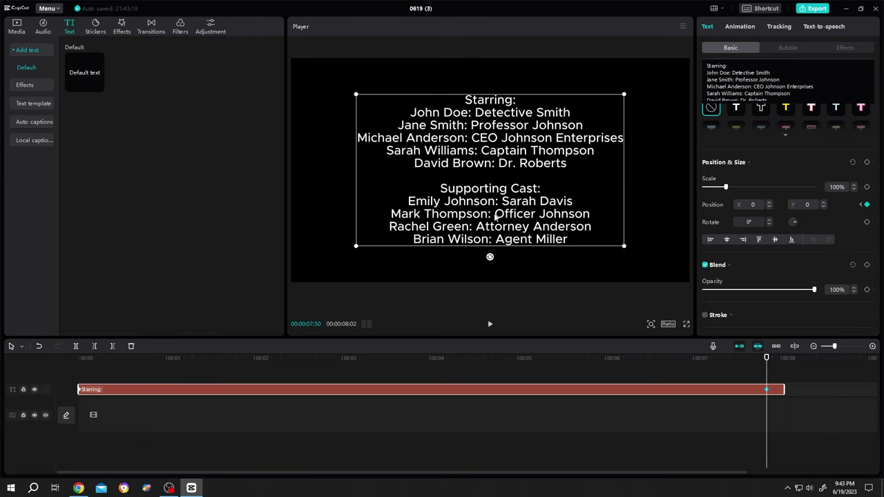
pyautogui.moveTo(500, 163); pyautogui.dragTo(501, 28)
pyautogui.moveTo(499, 87); pyautogui.dragTo(498, 34)
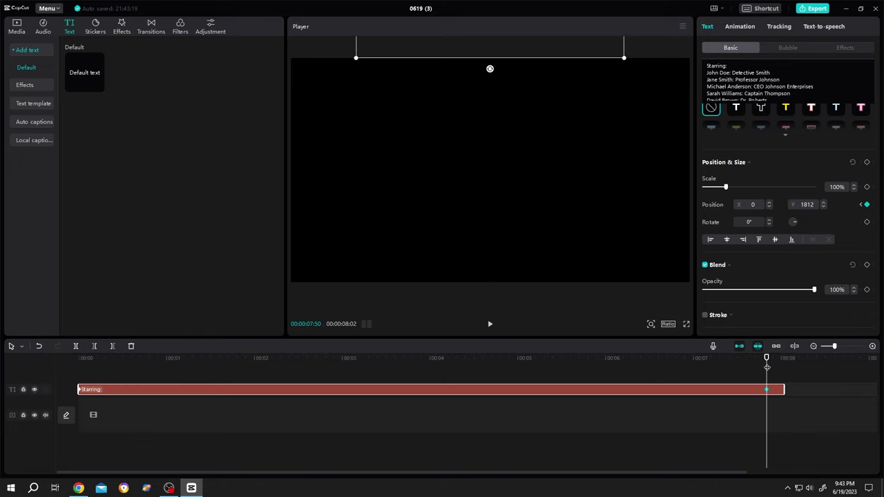
pyautogui.moveTo(767, 359); pyautogui.dragTo(20, 421)
pyautogui.click(322, 424)
pyautogui.press('space')
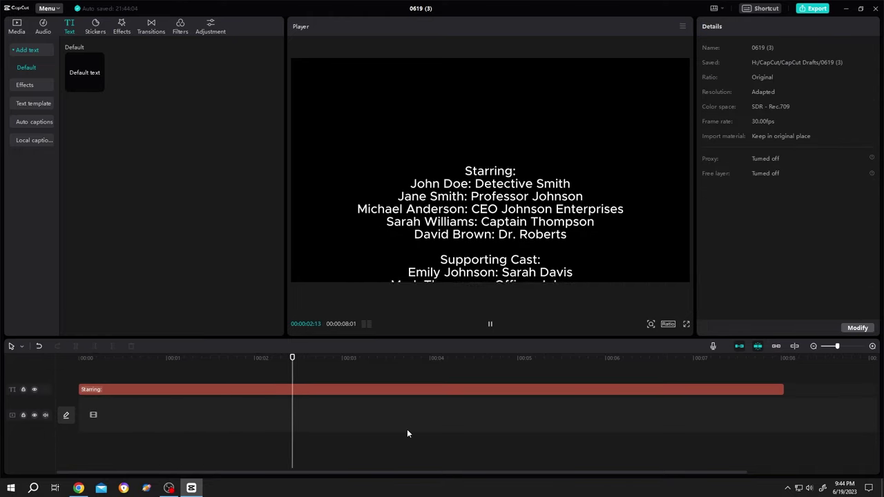
pyautogui.press('space')
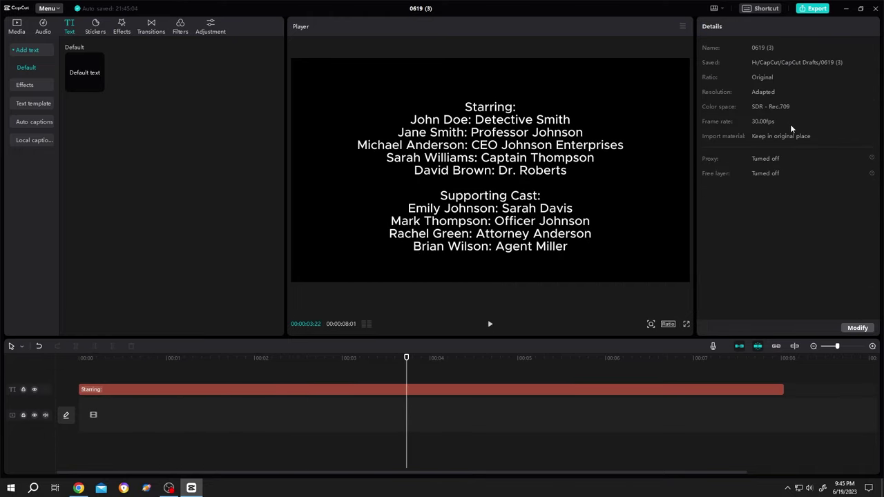
# Change the project frame rate to 60 fps and replay the credits from the start.
pyautogui.click(847, 329)
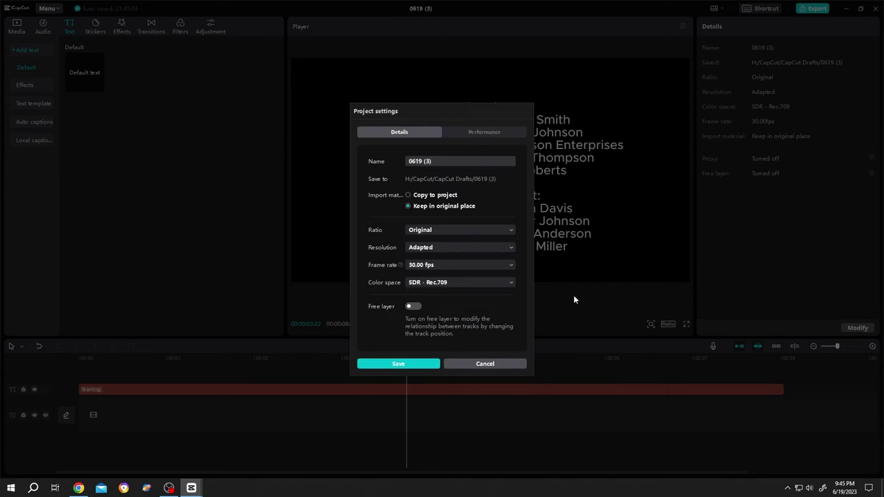
pyautogui.click(429, 266)
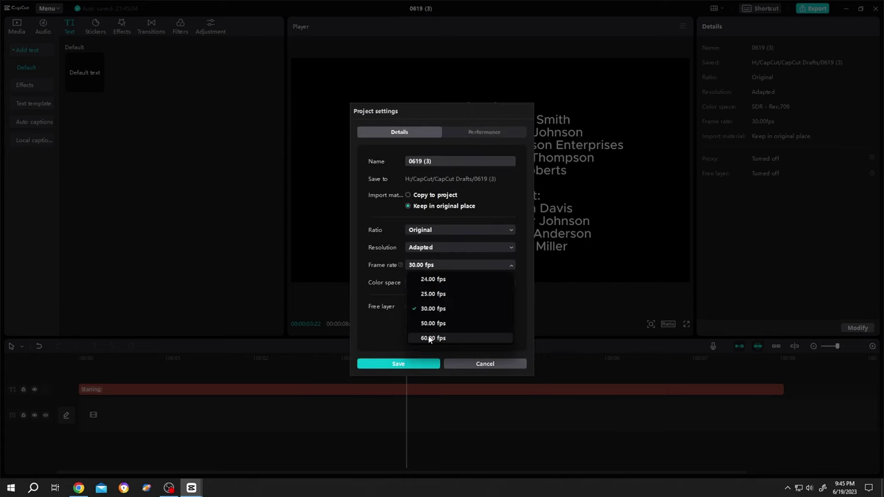
pyautogui.click(424, 339)
pyautogui.click(414, 364)
pyautogui.press('Home')
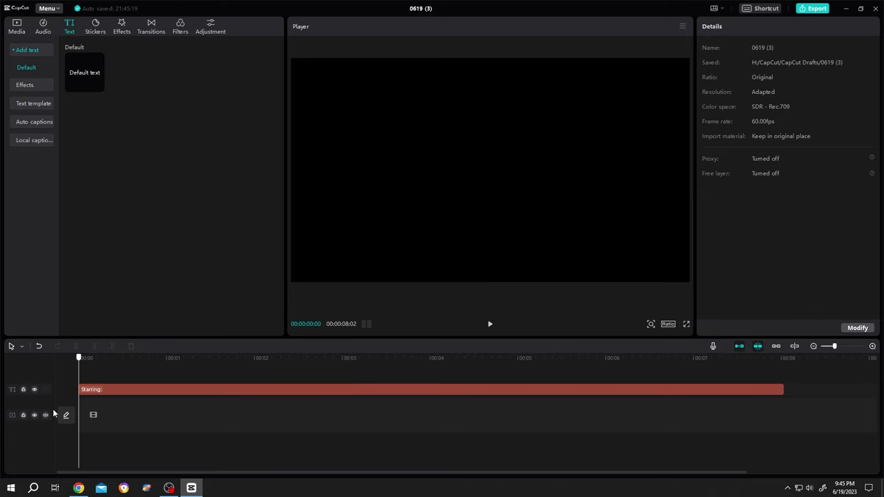
pyautogui.press('space')
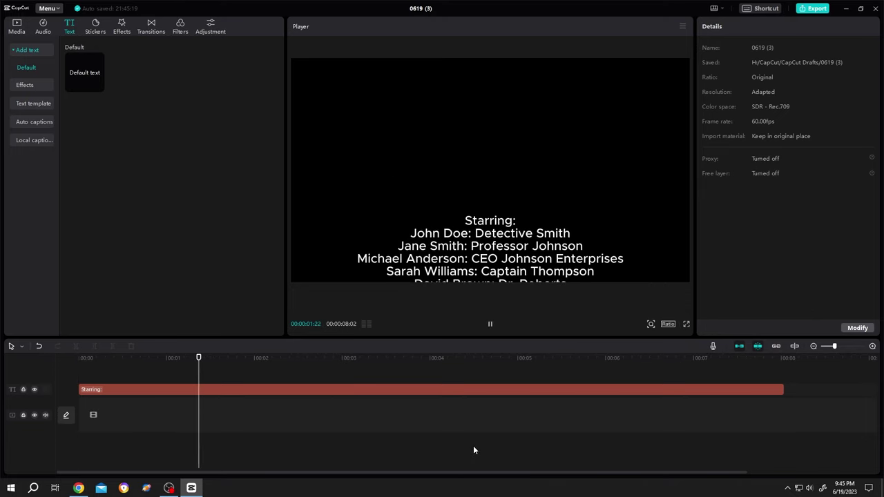
pyautogui.press('space')
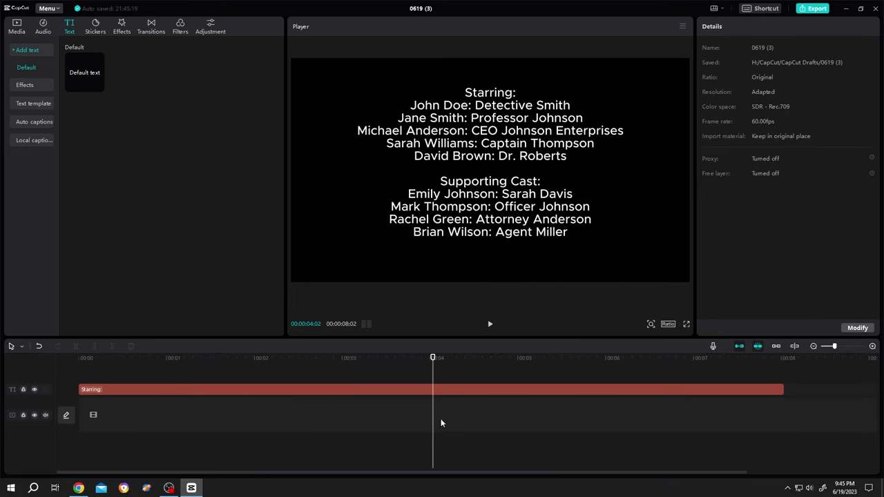
pyautogui.moveTo(435, 420); pyautogui.dragTo(409, 421)
# Paste a copy of the credits clip onto a new track at about 3.5 seconds and preview it.
pyautogui.click(424, 389)
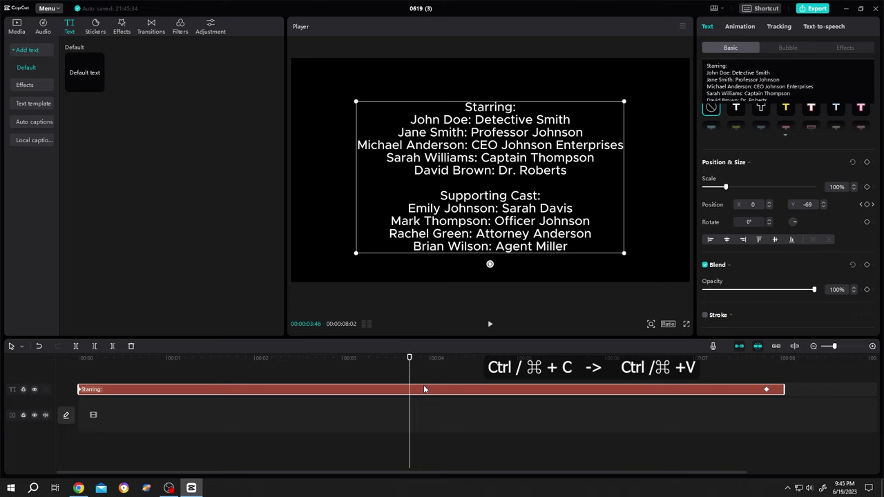
pyautogui.hotkey('ctrl', 'v')
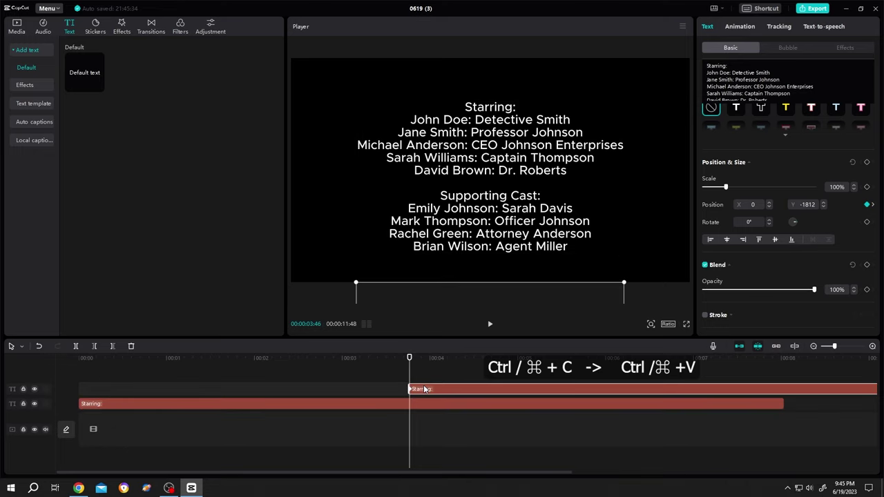
pyautogui.moveTo(409, 421); pyautogui.dragTo(272, 420)
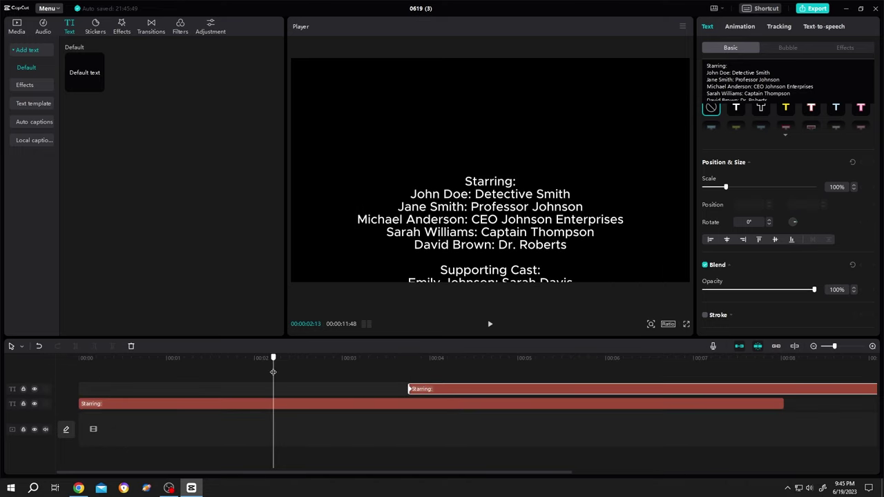
pyautogui.press('space')
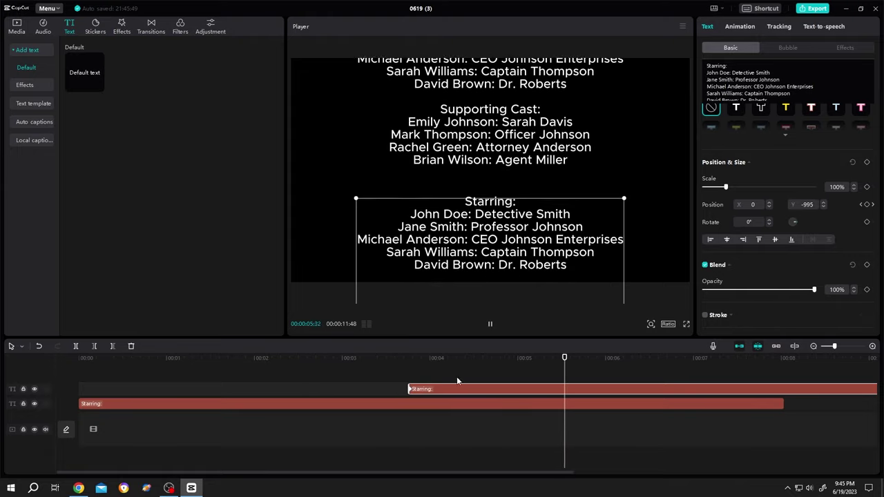
pyautogui.press('space')
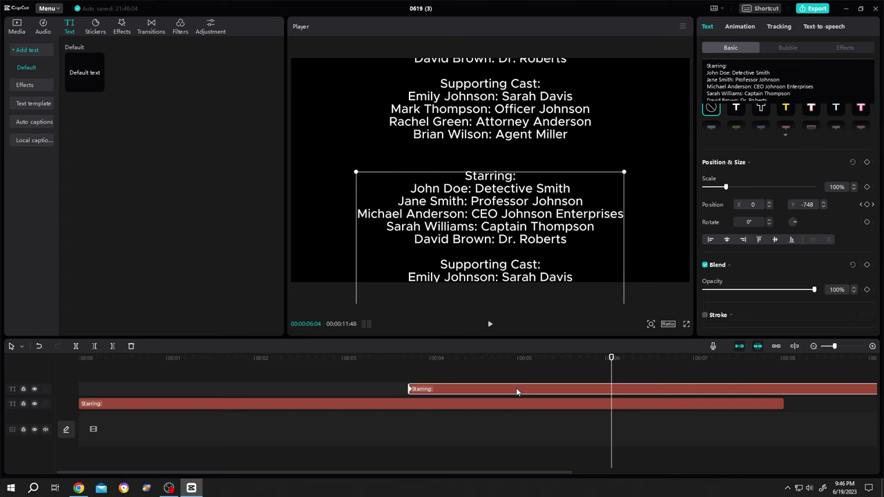
# Paste the crew credits, Directed by through Costume Design, over the copied clip's cast text.
pyautogui.moveTo(708, 66); pyautogui.dragTo(807, 84)
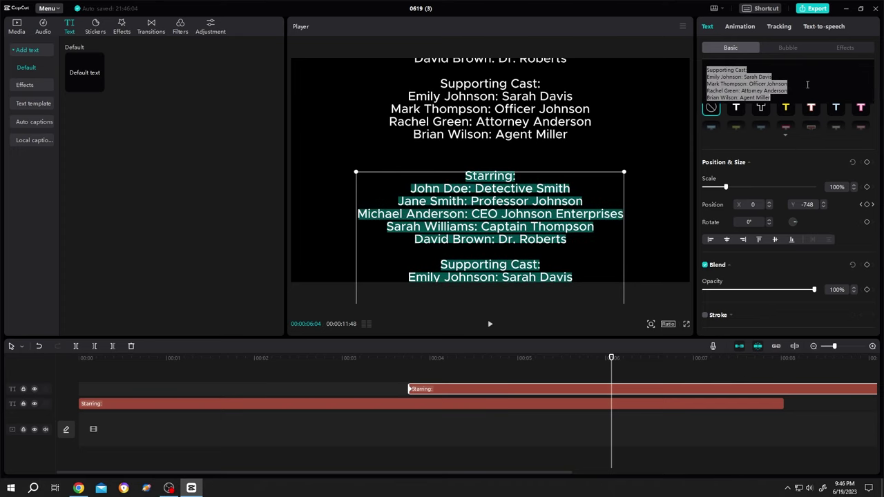
pyautogui.hotkey('ctrl', 'v')
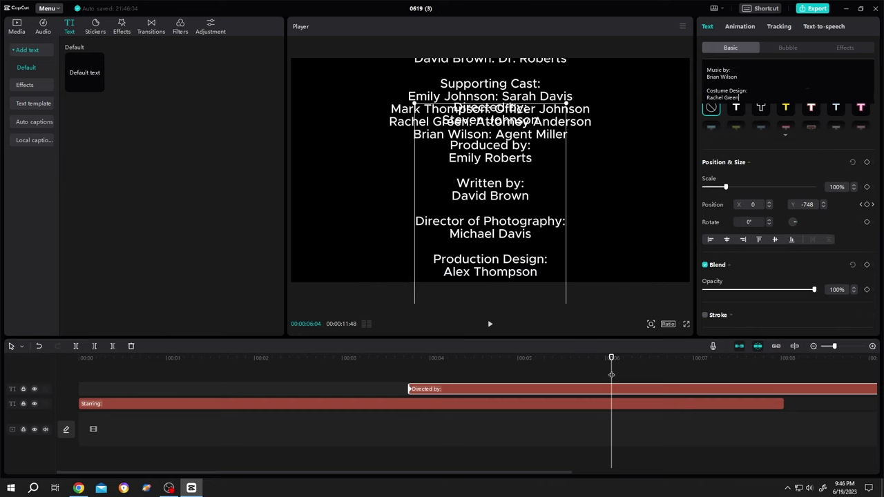
# Lower the crew clip's first keyframe to Position Y -2473 and play to check the spacing.
pyautogui.click(412, 388)
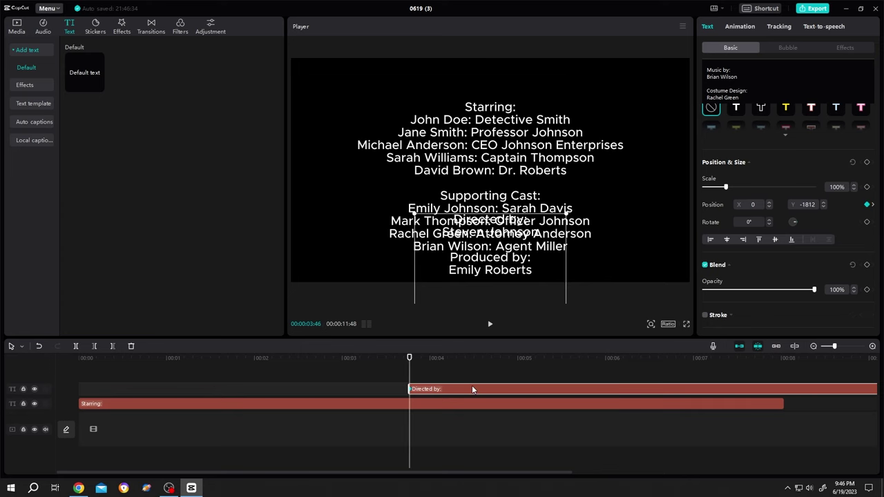
pyautogui.click(822, 207)
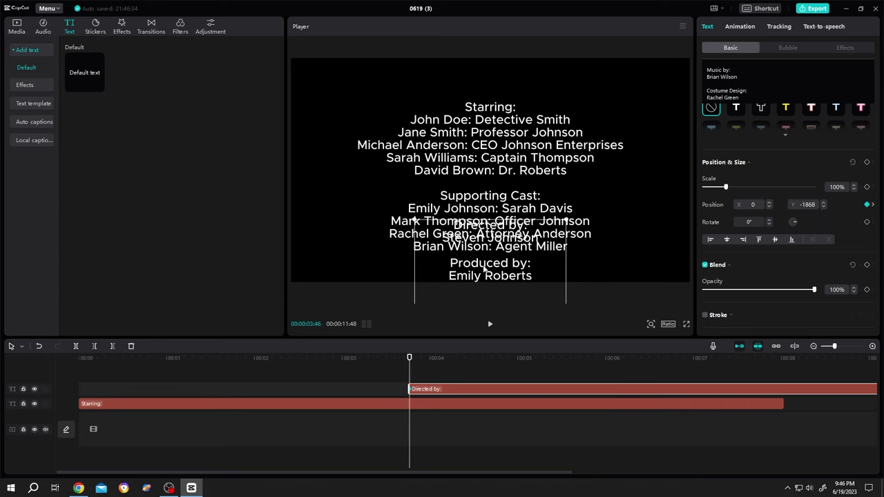
pyautogui.moveTo(484, 272); pyautogui.dragTo(490, 332)
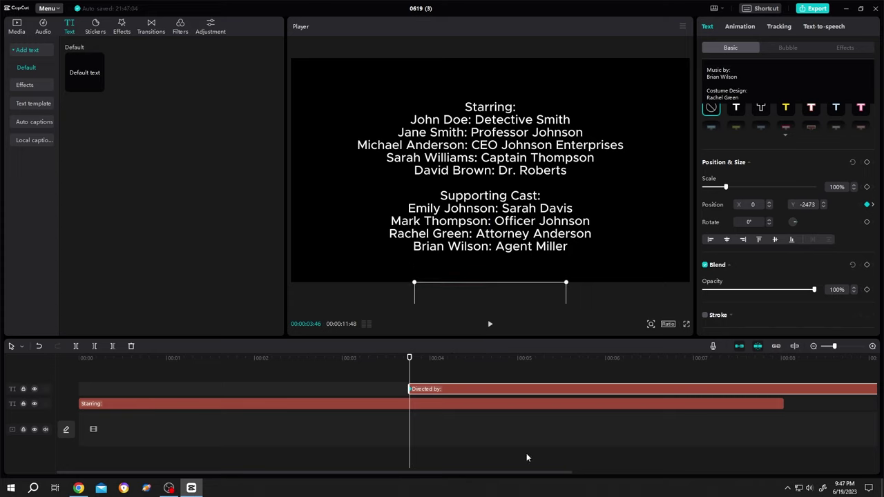
pyautogui.press('space')
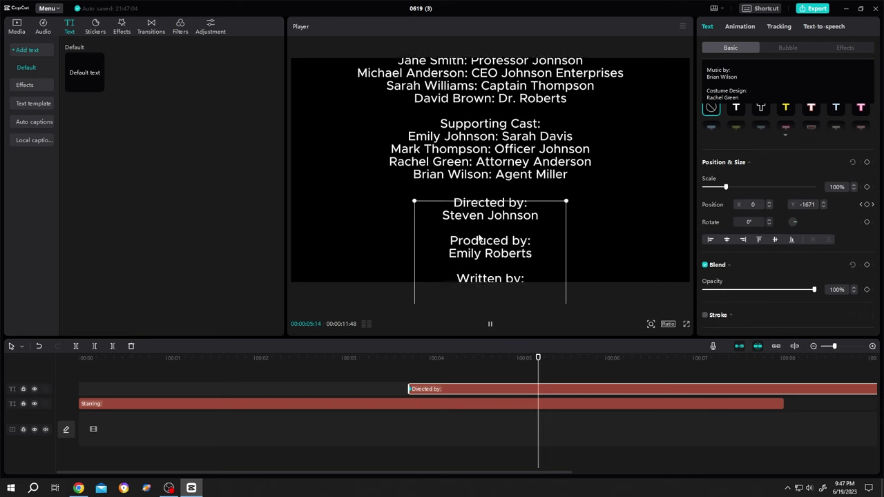
pyautogui.press('space')
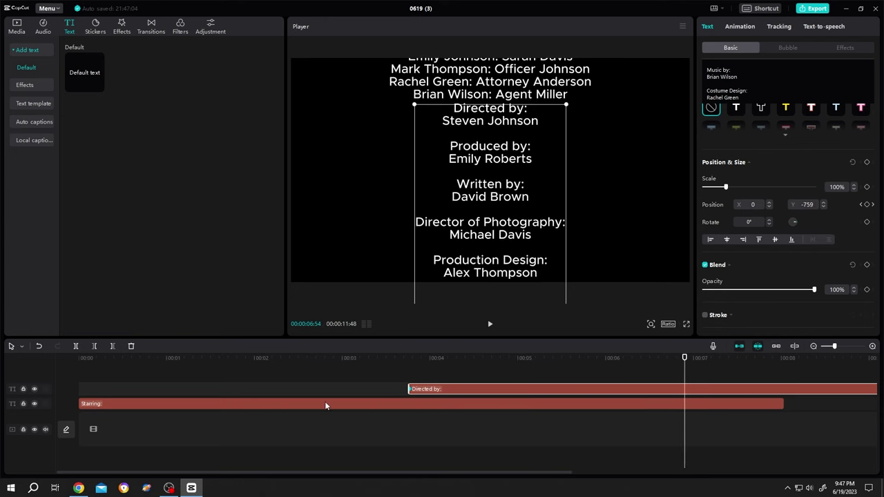
# Lengthen the crew credits clip, raise its end keyframe to Y 2473, and move that keyframe later.
pyautogui.moveTo(835, 347); pyautogui.dragTo(831, 348)
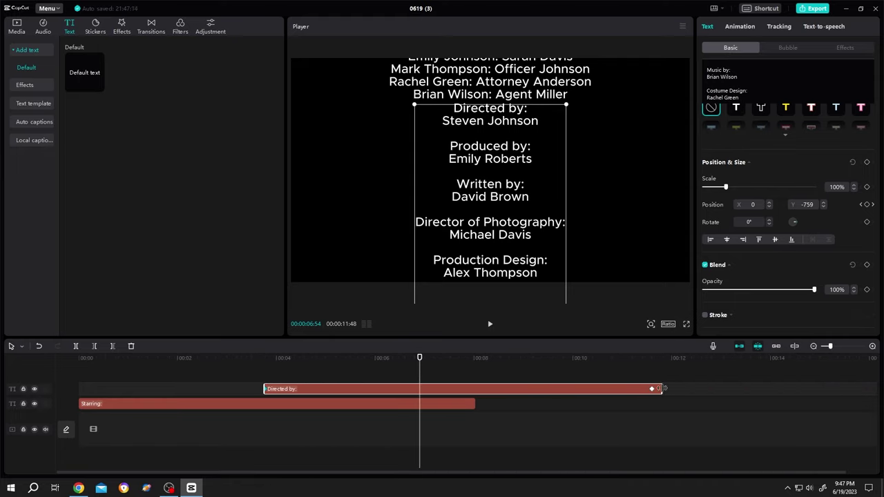
pyautogui.moveTo(660, 389); pyautogui.dragTo(739, 389)
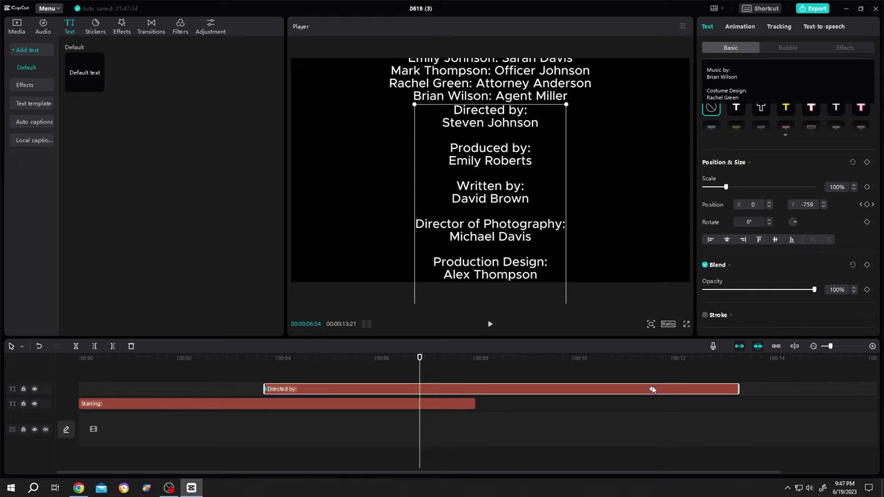
pyautogui.click(652, 390)
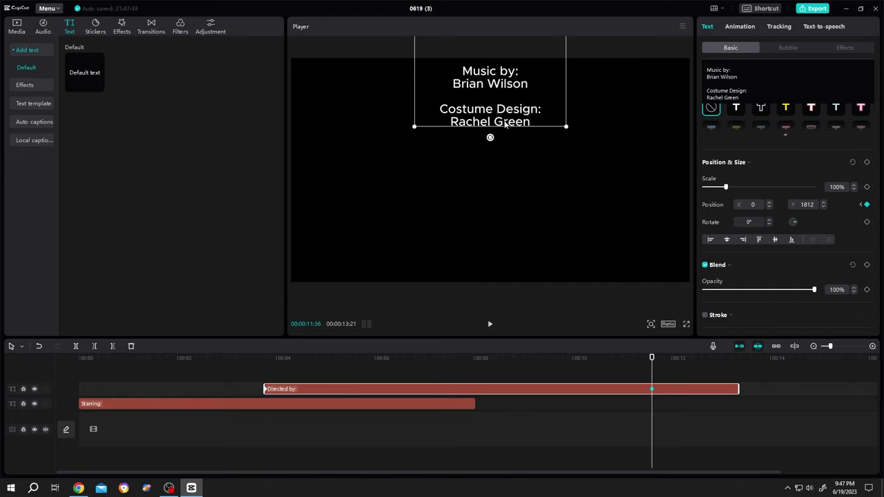
pyautogui.moveTo(505, 123); pyautogui.dragTo(502, 54)
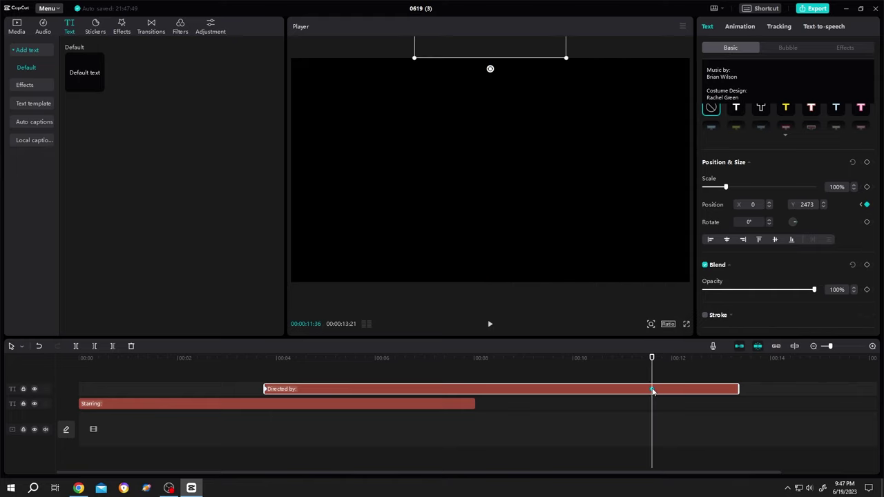
pyautogui.moveTo(654, 391); pyautogui.dragTo(696, 391)
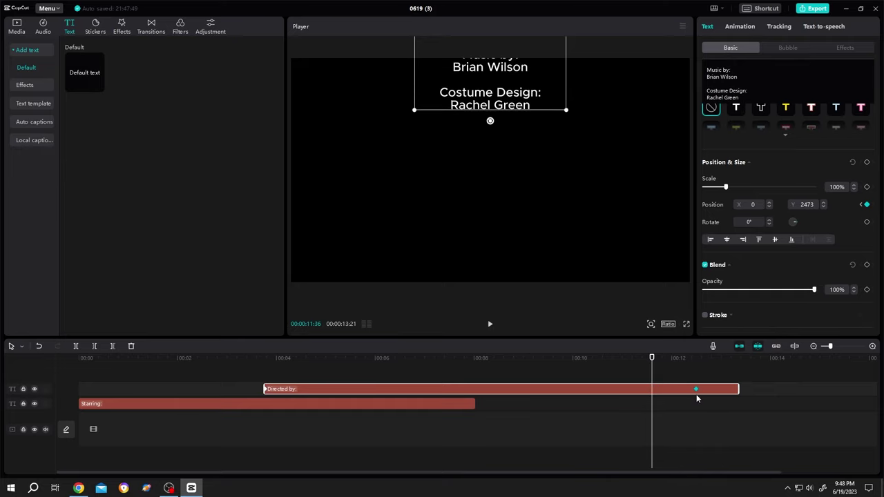
# Push the final keyframe and clip end later, extending the project to 14:51, and preview.
pyautogui.click(208, 358)
pyautogui.press('space')
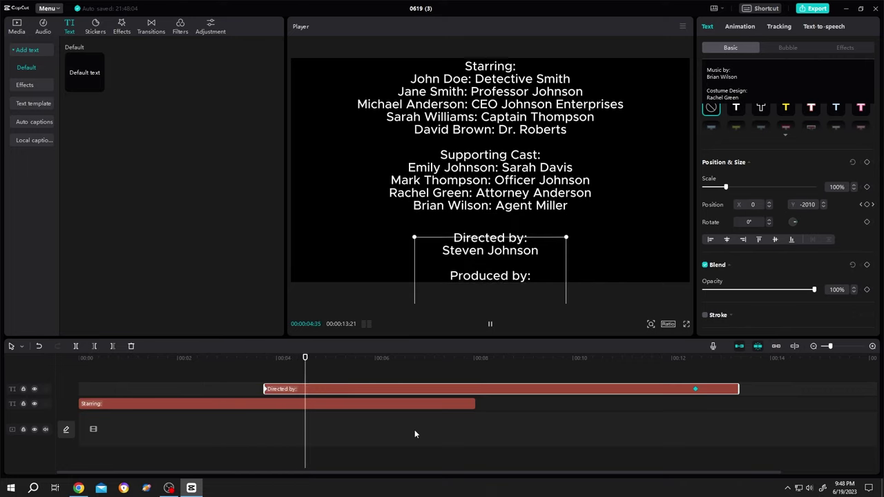
pyautogui.press('space')
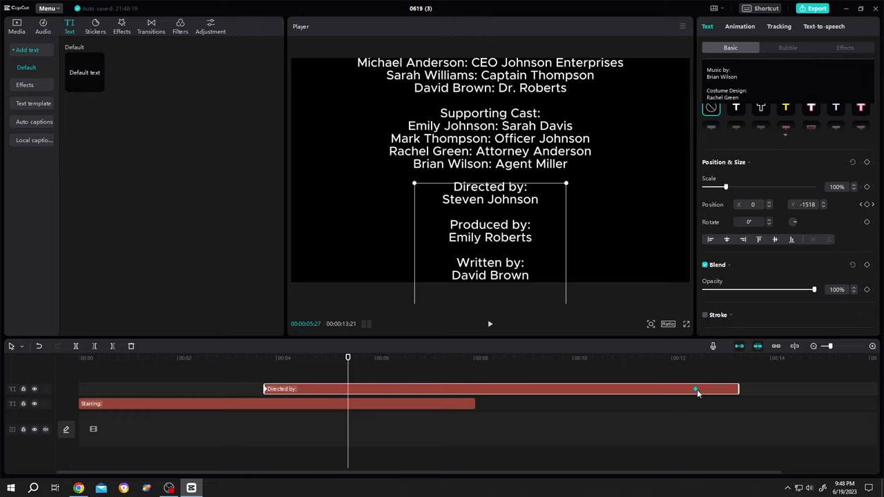
pyautogui.moveTo(697, 388); pyautogui.dragTo(775, 389)
pyautogui.moveTo(695, 376); pyautogui.dragTo(206, 378)
pyautogui.press('space')
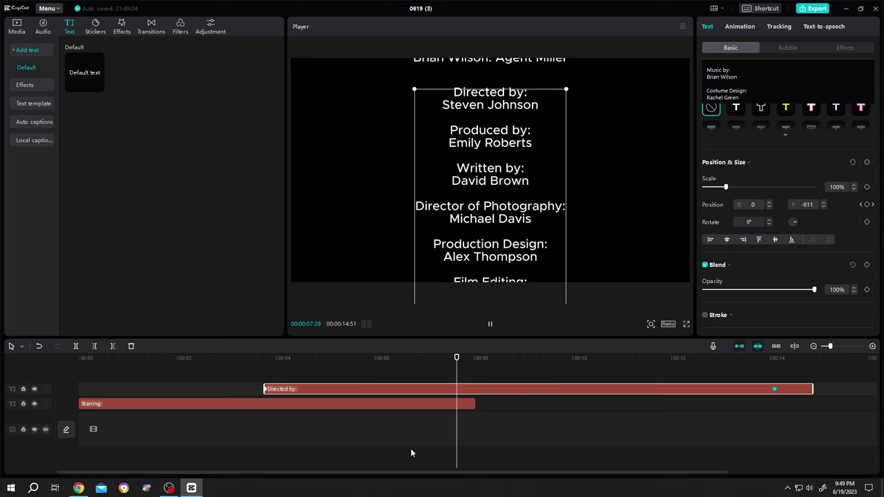
pyautogui.click(327, 424)
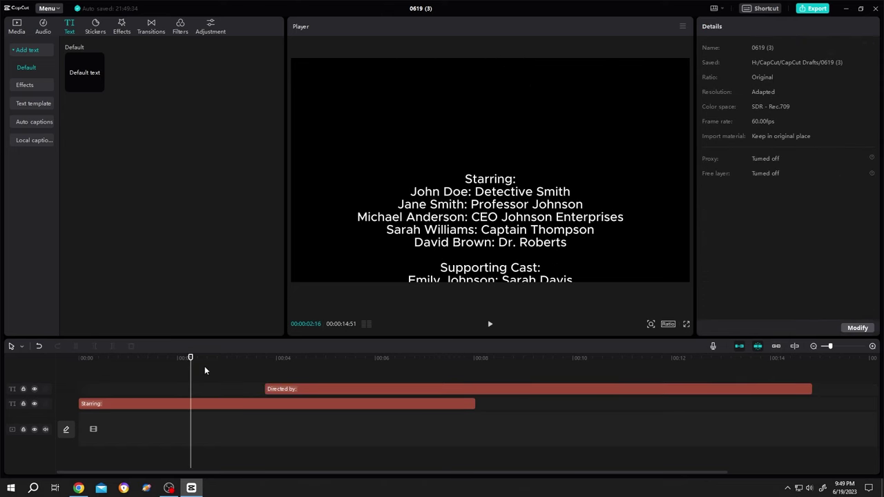
pyautogui.moveTo(192, 378); pyautogui.dragTo(389, 380)
pyautogui.click(417, 386)
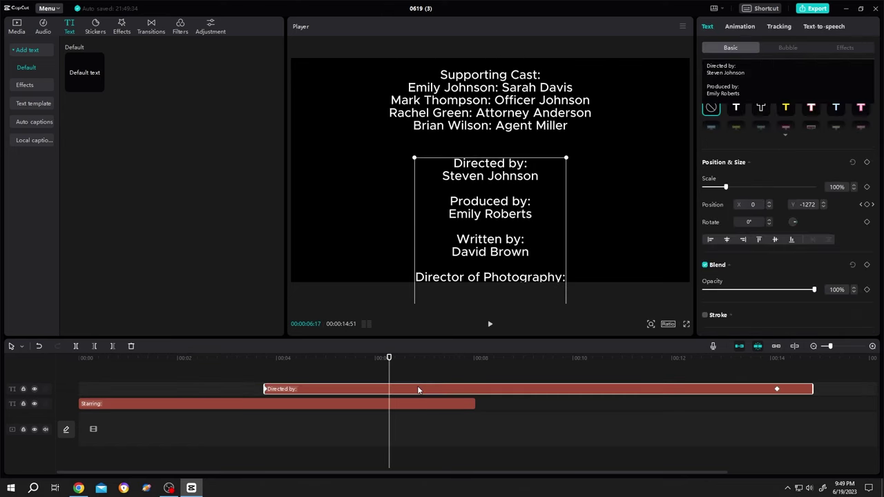
pyautogui.hotkey('ctrl', 'c')
pyautogui.hotkey('ctrl', 'v')
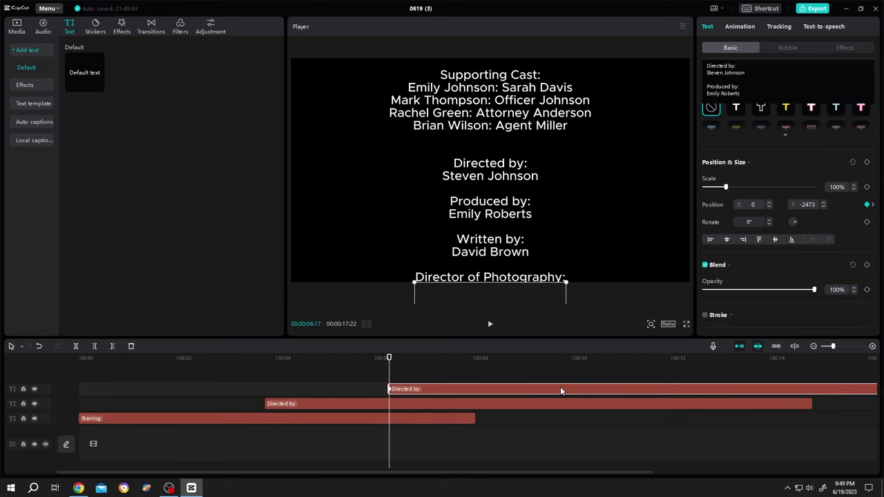
pyautogui.hotkey('ctrl', 'z')
pyautogui.press('space')
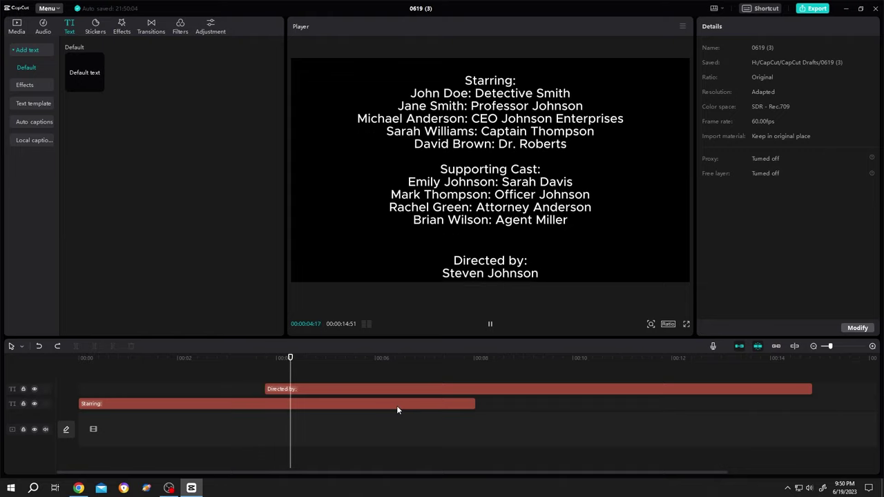